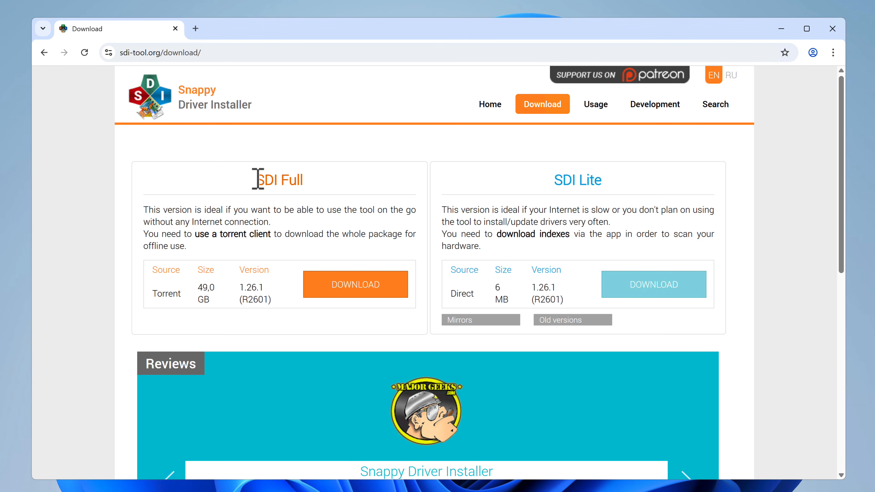
- Compare the SDI Full and SDI Lite editions on the download page, including the size of the full package
drag(257, 178, 307, 180)
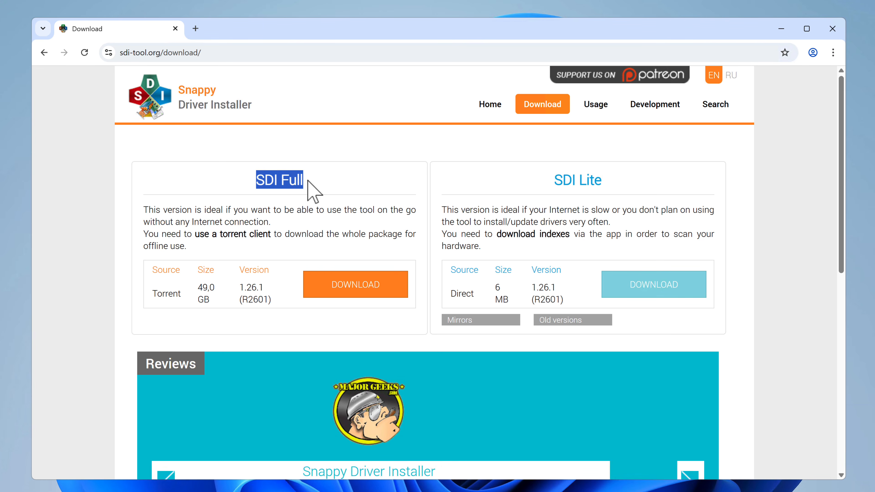
click(278, 184)
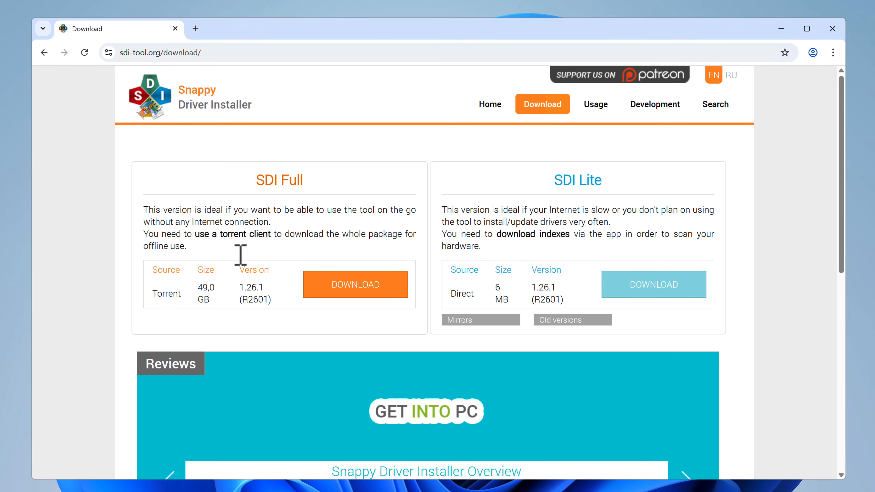
triple_click(205, 291)
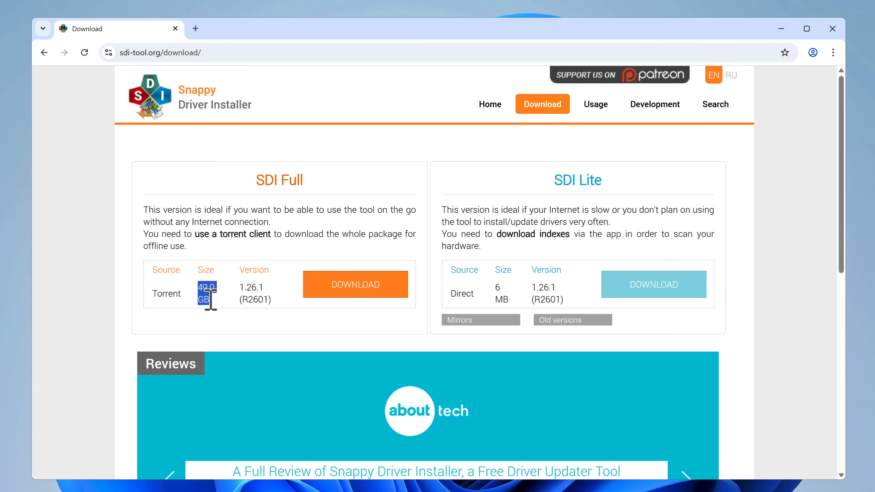
click(212, 304)
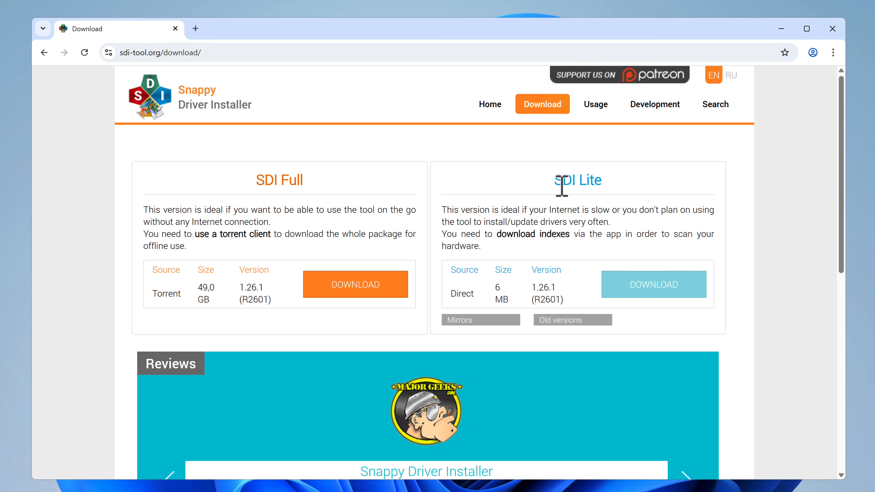
drag(560, 179, 616, 190)
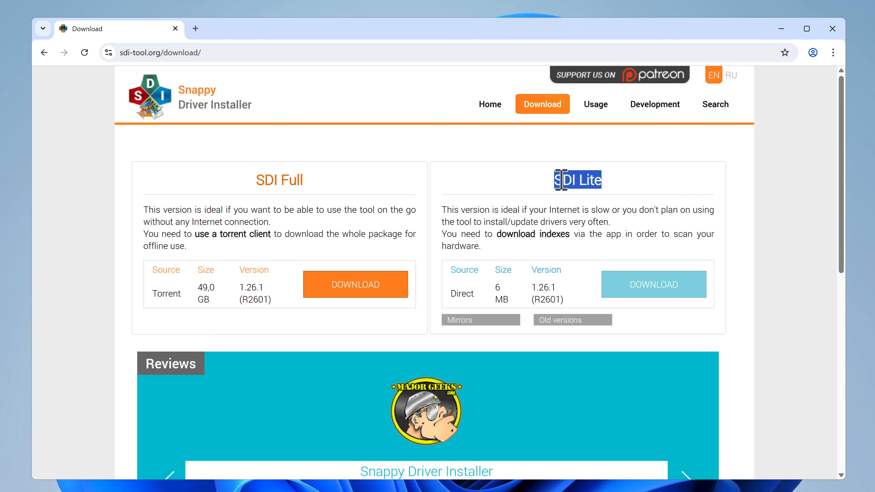
click(573, 180)
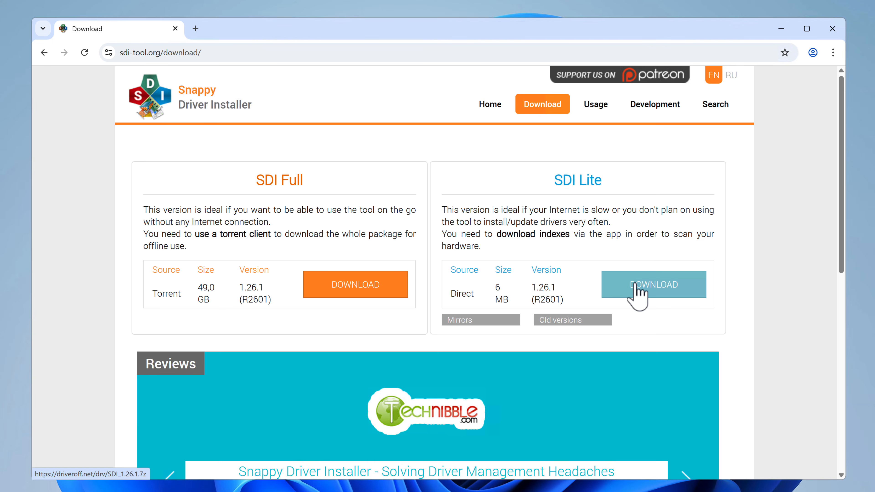
- Download the SDI Lite archive SDI_1.26.1.7z, show it in its download folder and minimize the browser
click(635, 291)
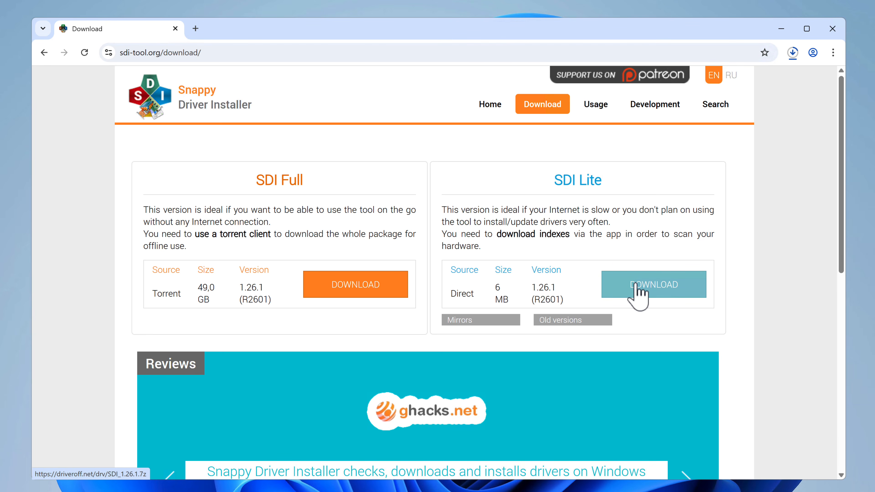
click(793, 53)
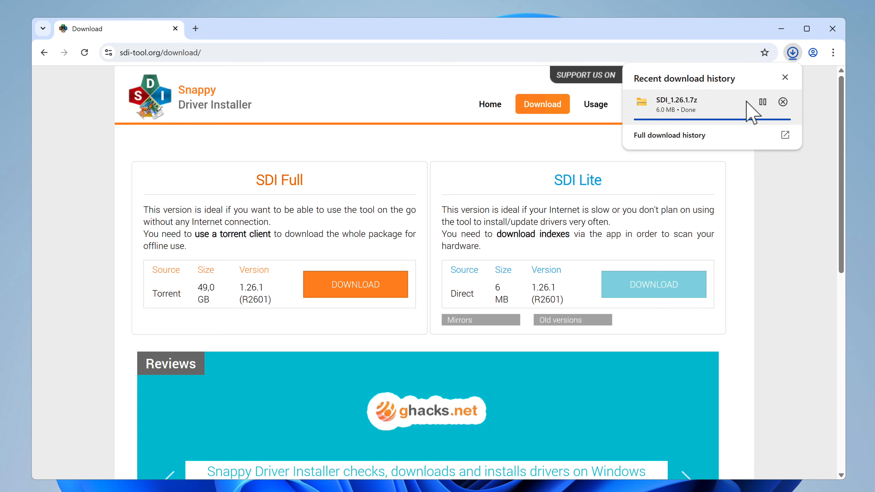
click(656, 234)
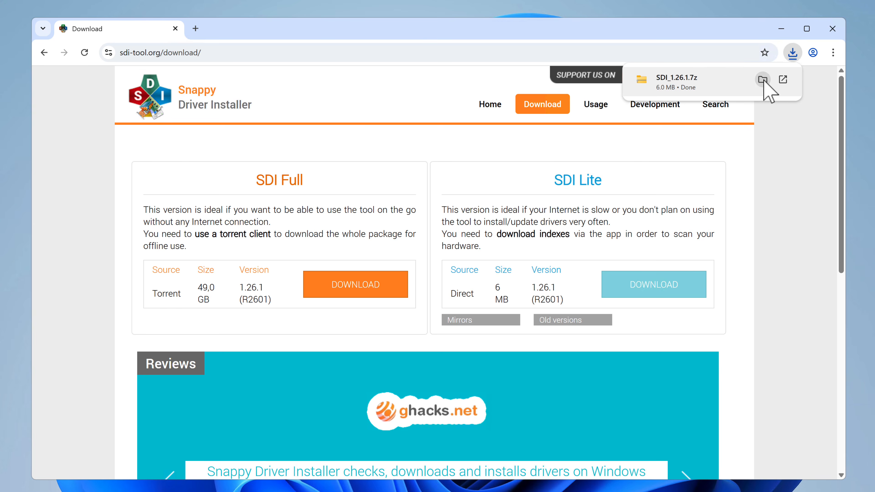
click(762, 79)
click(781, 29)
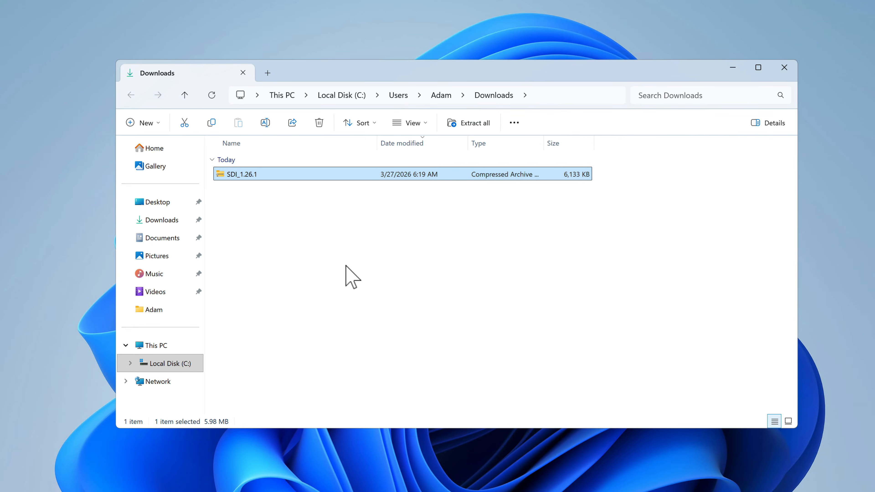
- Extract the SDI_1.26.1 archive to its default folder and minimize the original Downloads window
click(325, 276)
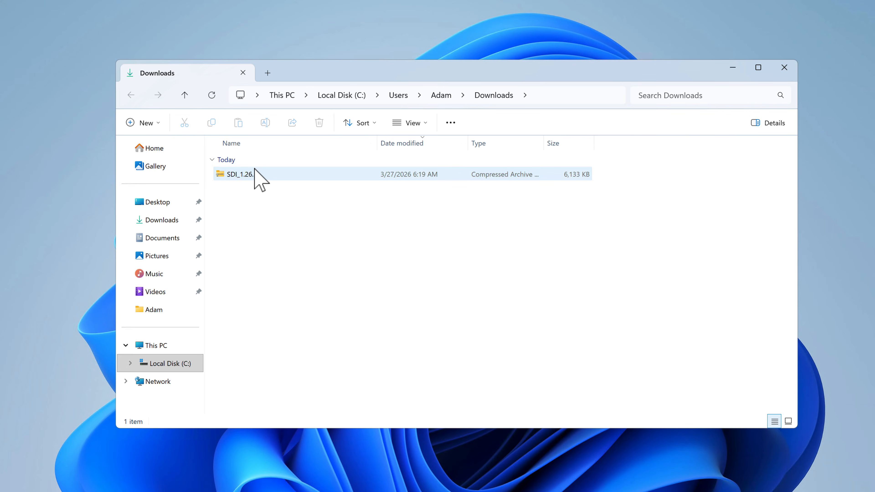
click(258, 174)
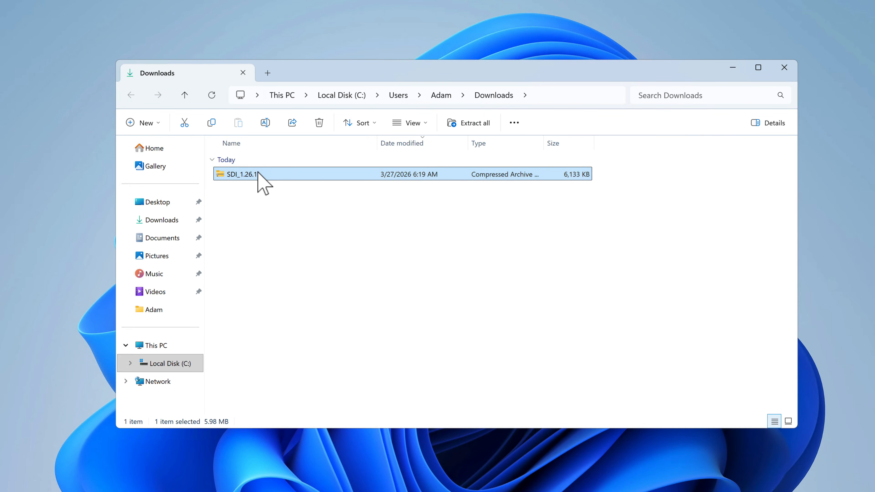
right_click(258, 174)
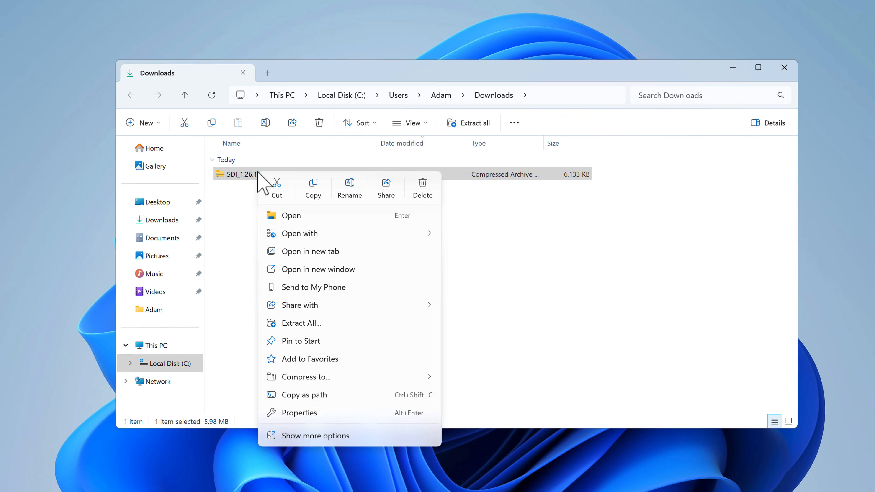
click(306, 323)
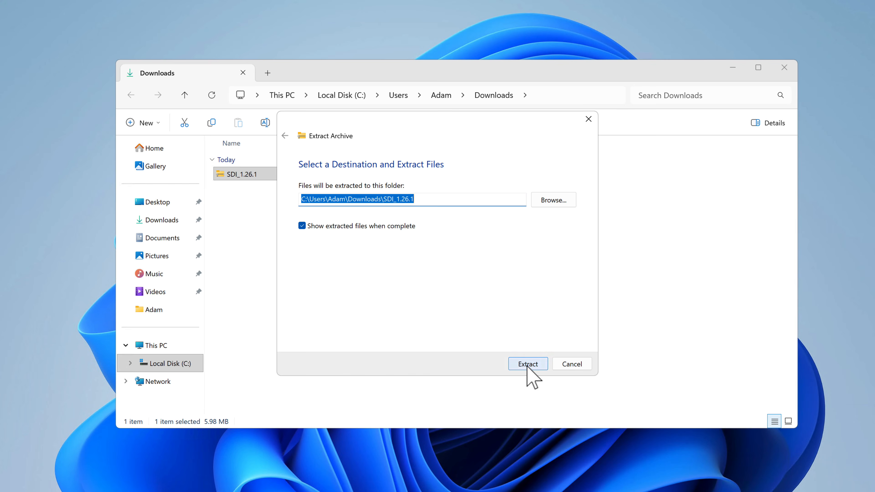
click(527, 364)
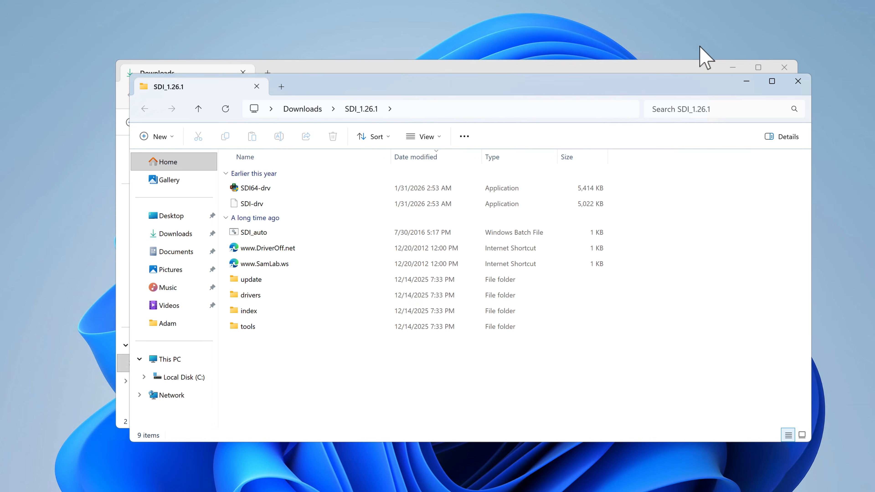
click(733, 67)
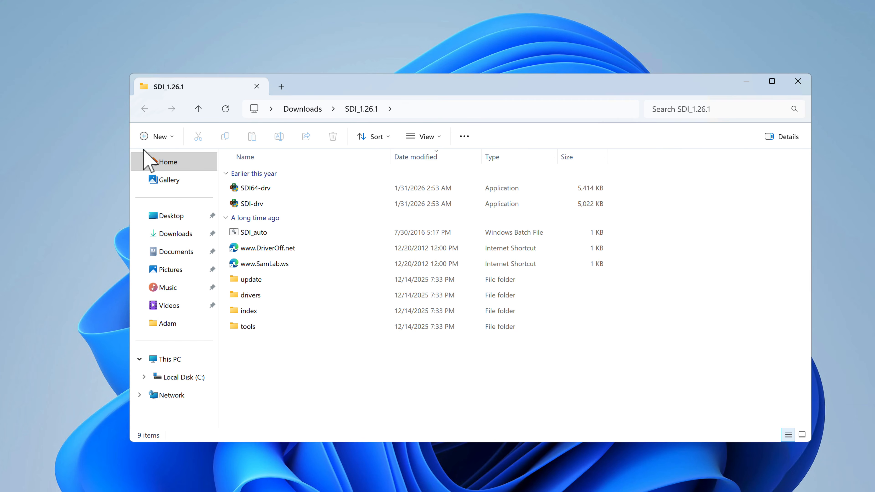
- Run SDI64-drv as administrator, approve its changes to the device and allow it through the firewall on public and private networks
click(279, 190)
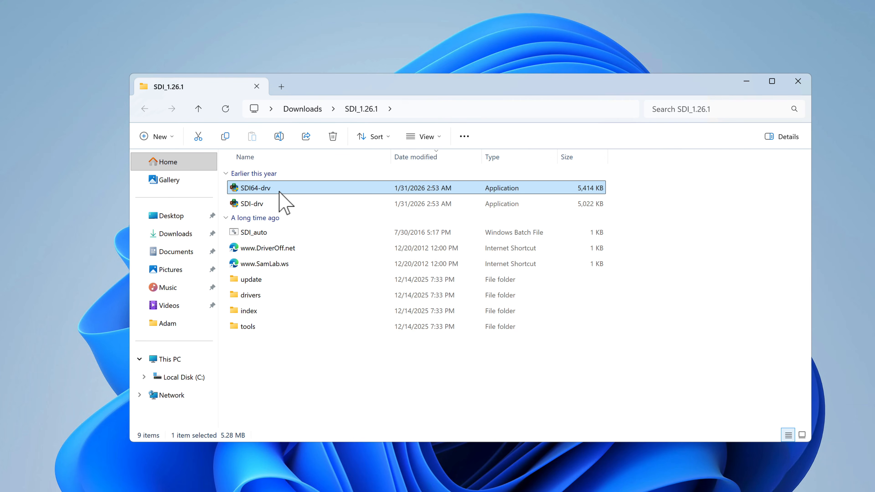
mouse_move(279, 190)
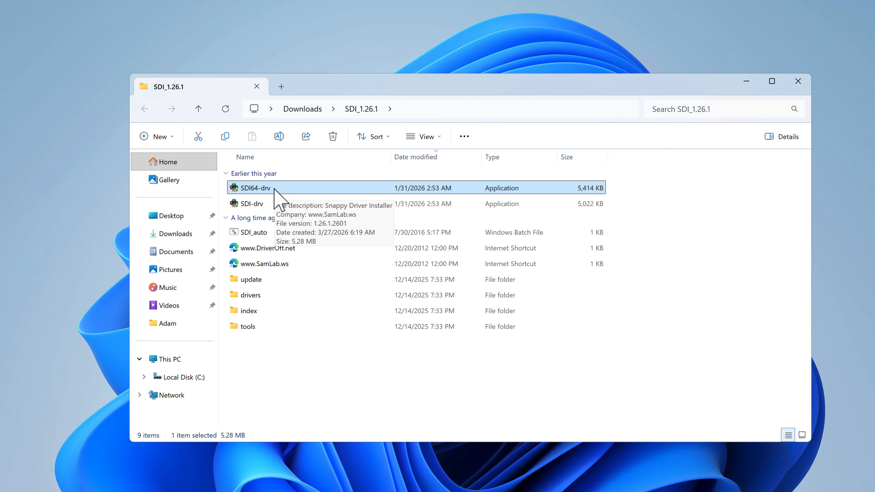
right_click(275, 189)
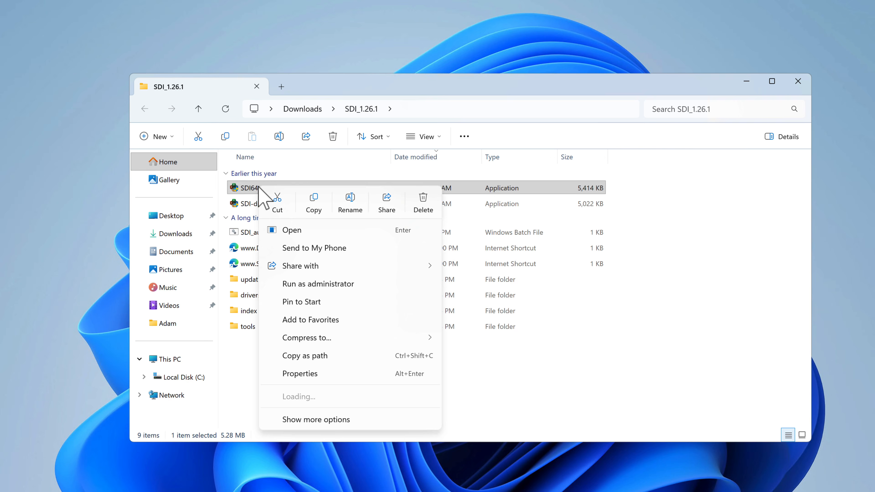
click(311, 284)
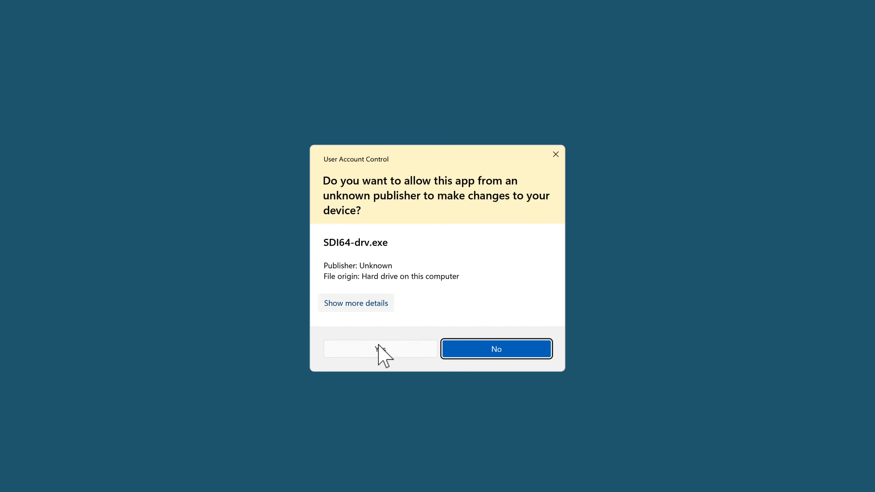
click(366, 352)
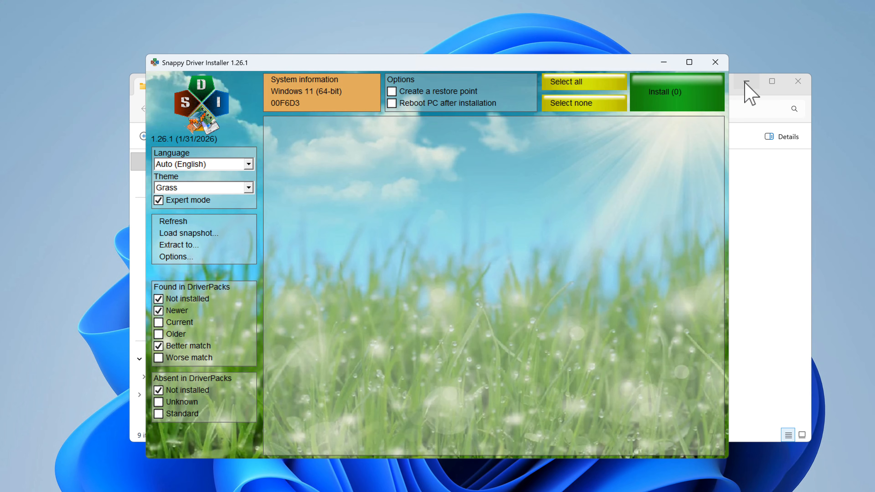
click(745, 82)
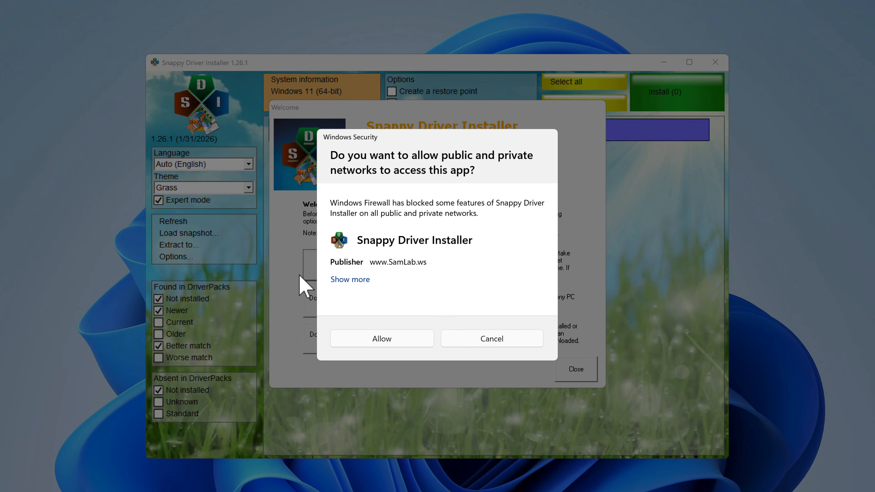
click(380, 339)
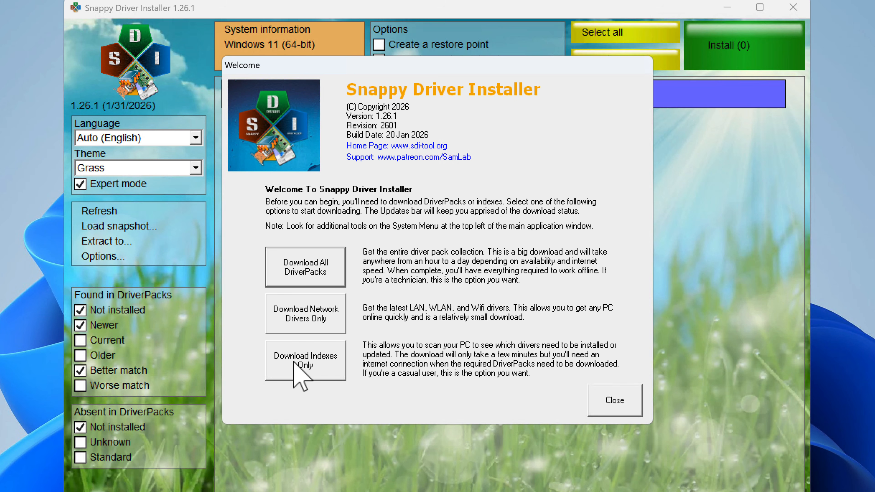
- Download only the driver indexes and accept the update selection with Indexes as the sole chosen item
click(317, 364)
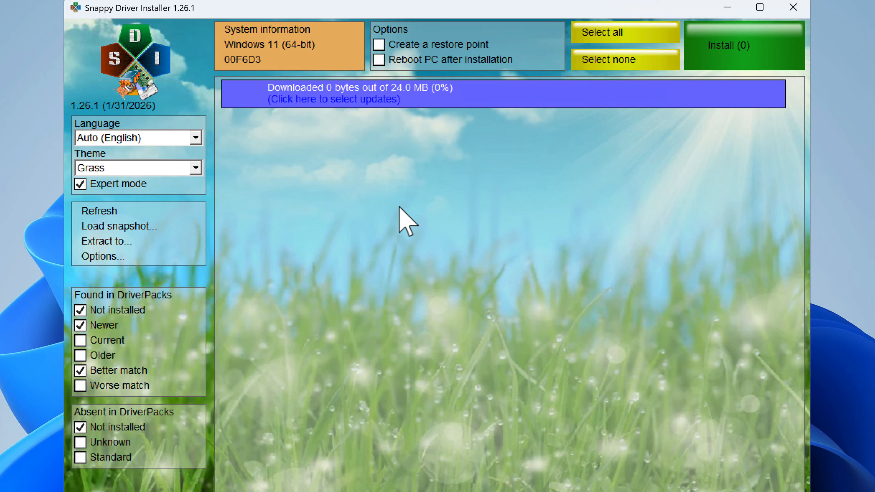
click(326, 100)
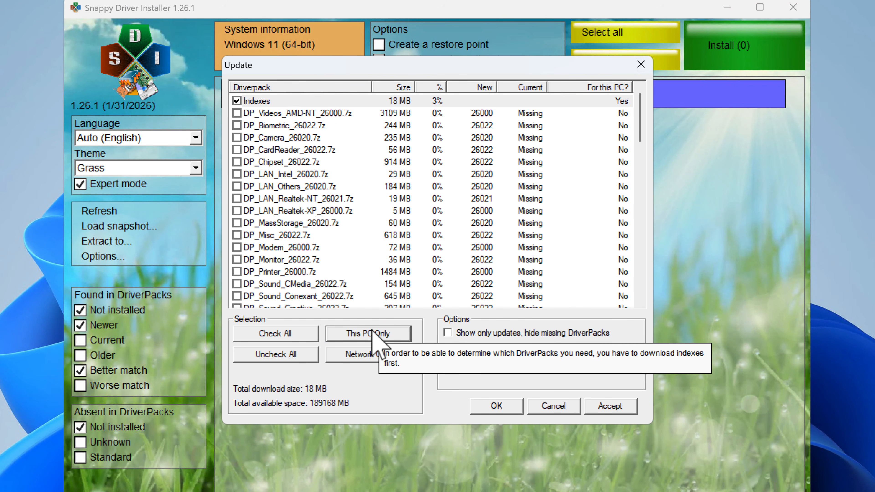
click(612, 406)
click(611, 407)
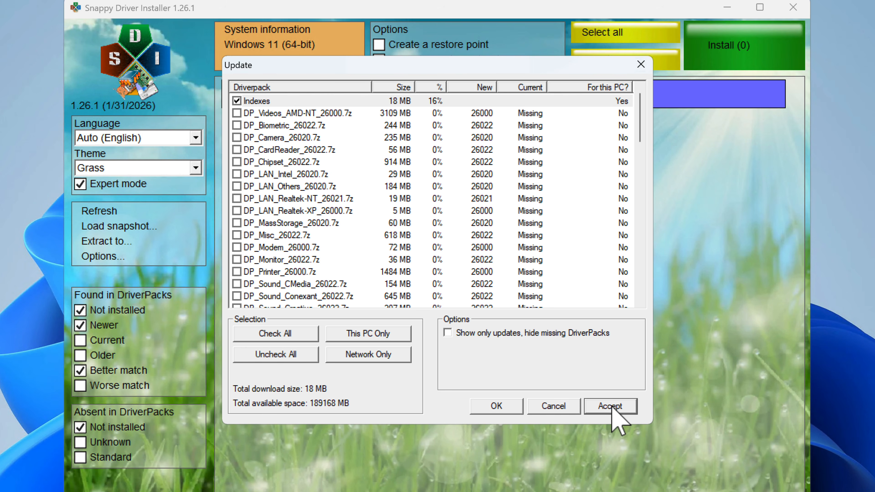
click(497, 406)
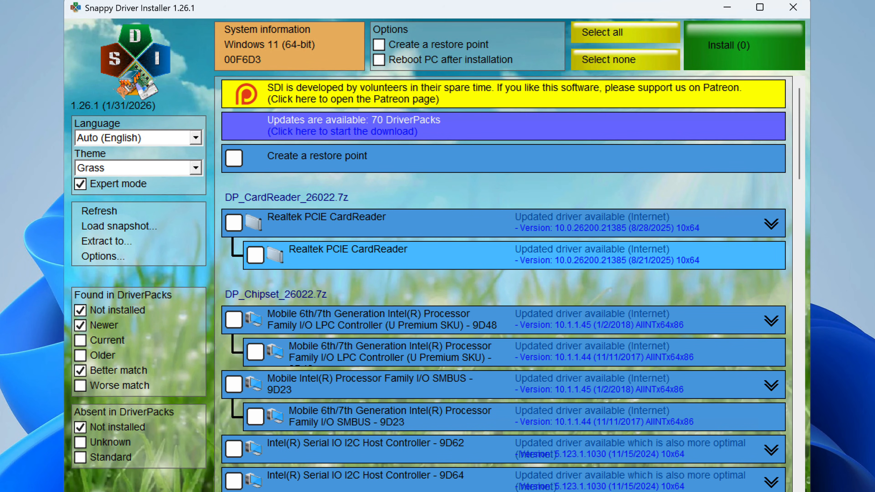
- Review the list of available driver updates and enable creating a restore point
scroll(468, 391, down, 15)
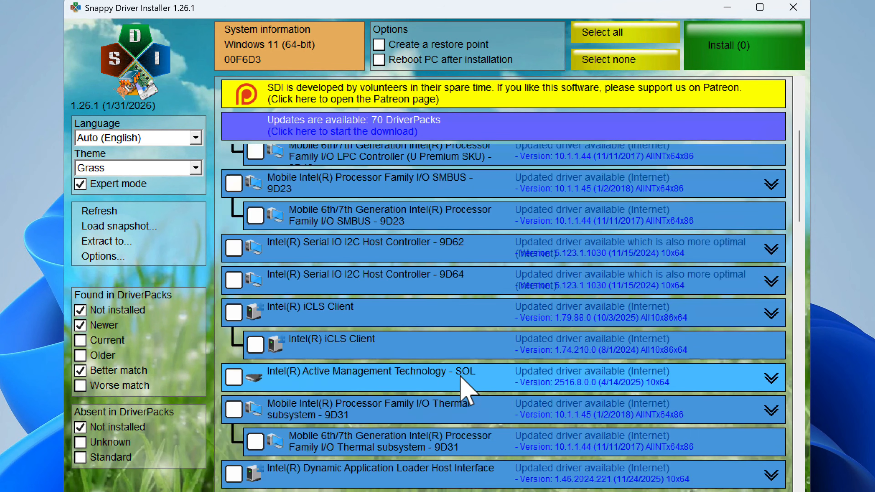
scroll(461, 377, up, 15)
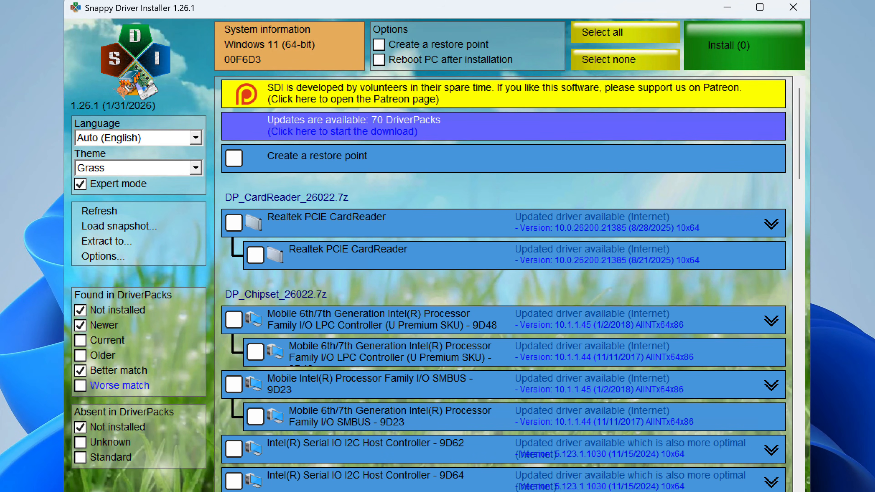
click(235, 161)
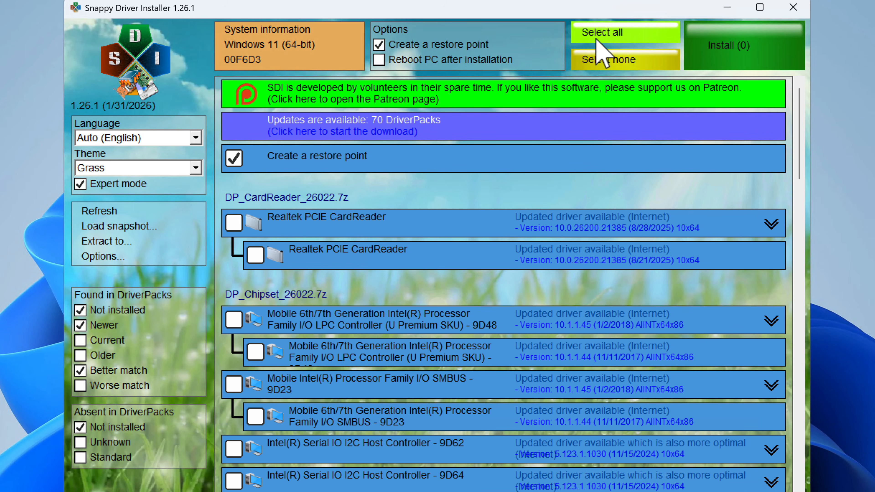
- Select all of the suggested driver updates and start installing them
click(609, 34)
scroll(377, 332, down, 5)
scroll(448, 331, up, 5)
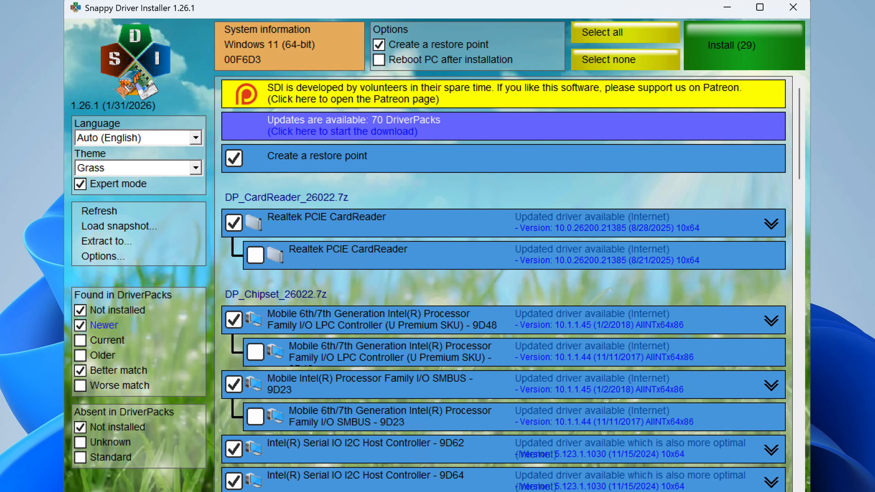
click(731, 55)
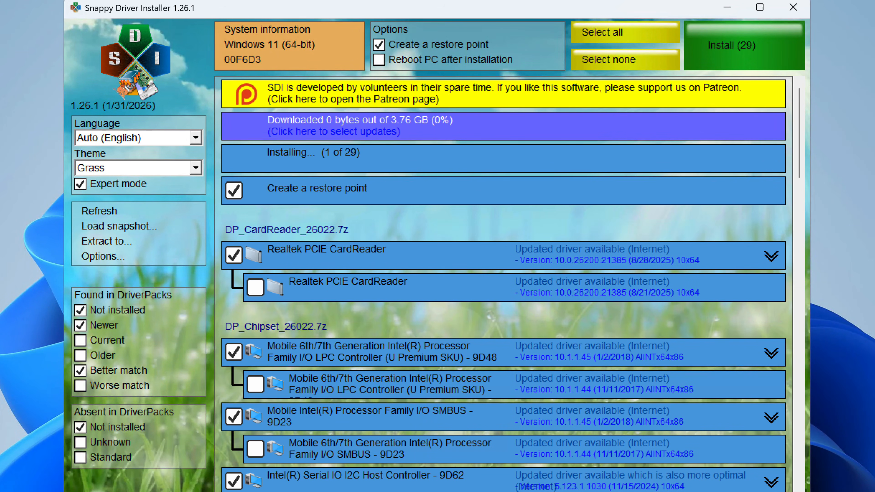
scroll(402, 347, down, 5)
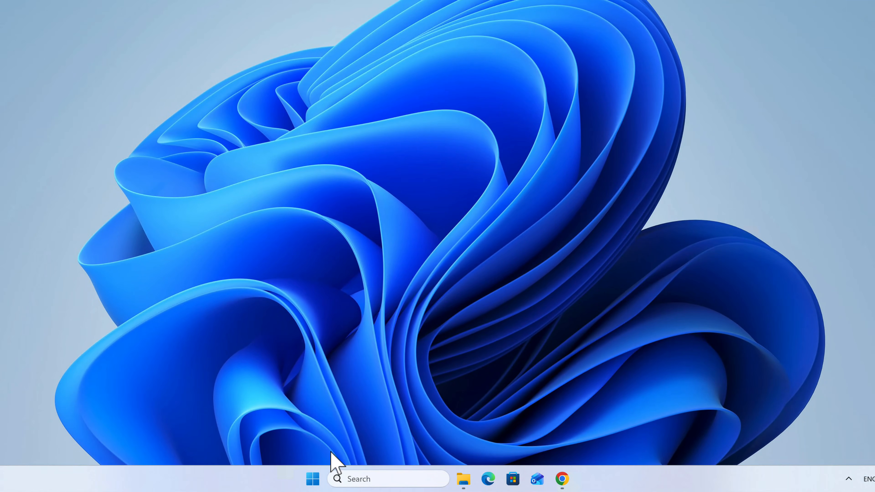
- Open the Windows Start menu
click(315, 478)
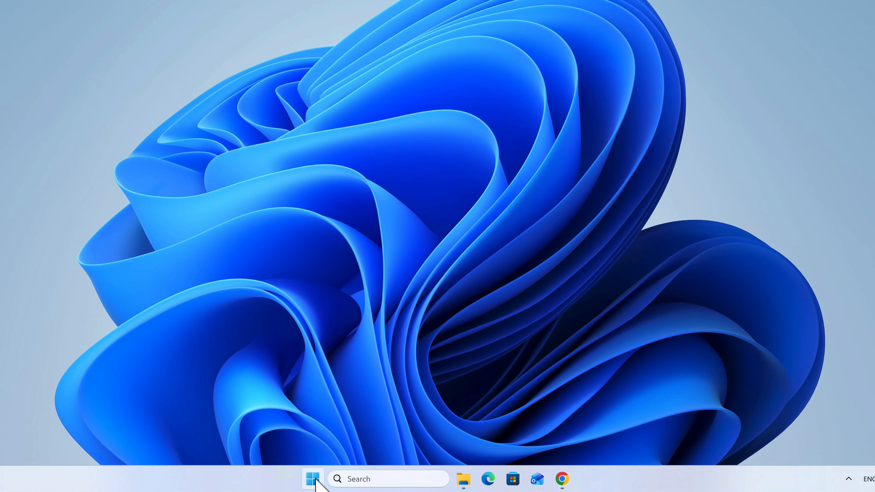
click(318, 480)
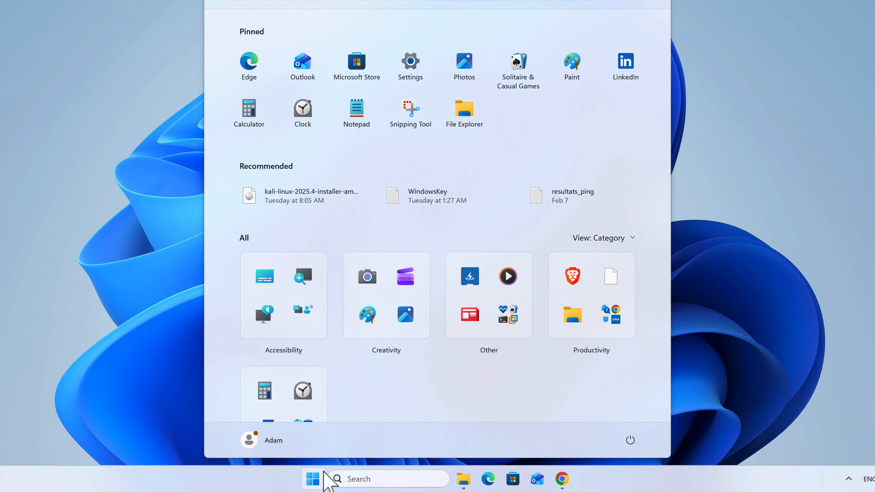